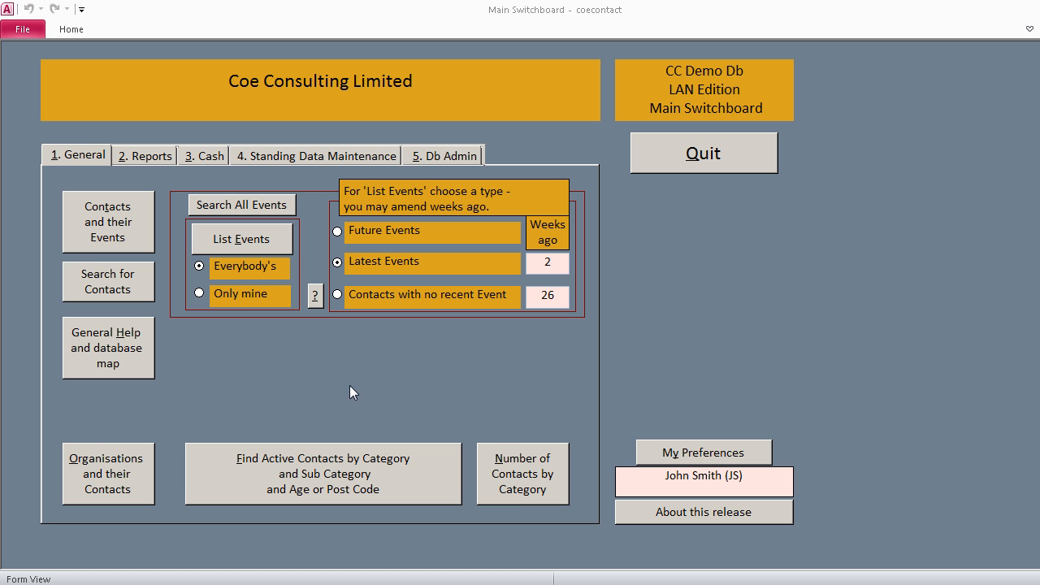
# Step: Review the number of contacts by category, including the Borough/District and Volunteer sub-category breakdowns, and return to the main switchboard
pyautogui.click(548, 483)
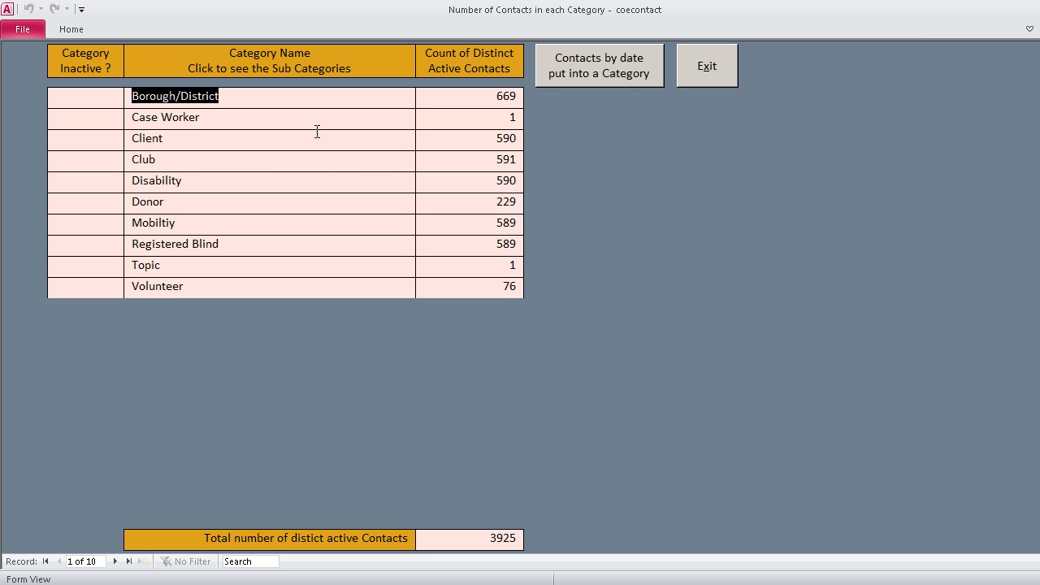
pyautogui.click(224, 96)
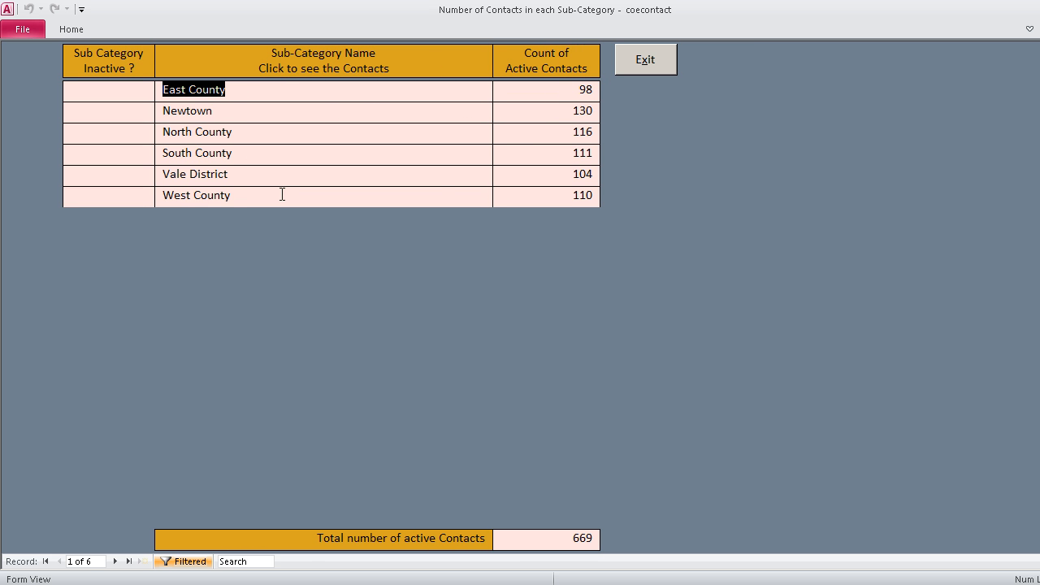
pyautogui.click(635, 65)
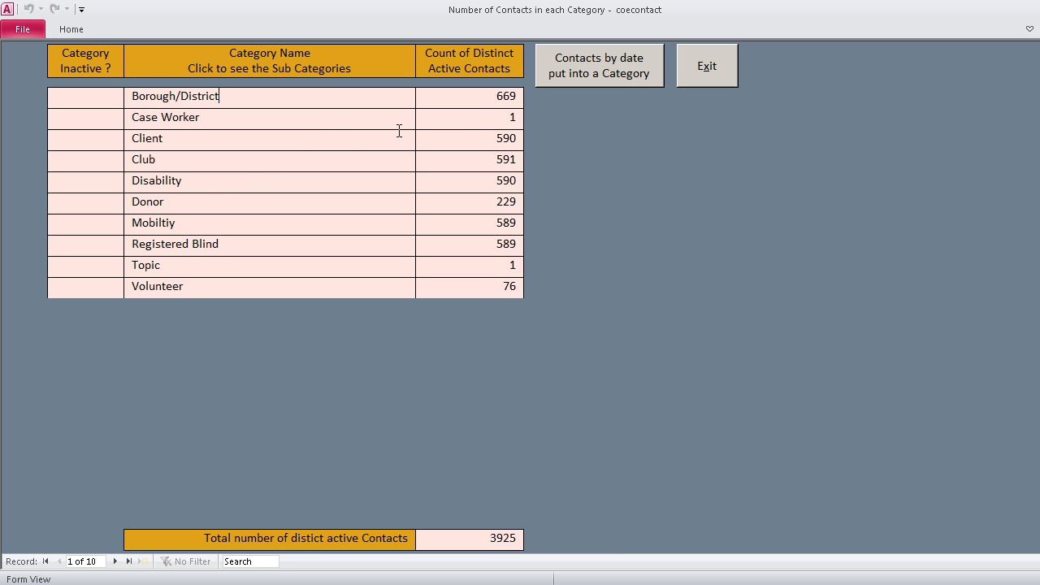
pyautogui.click(178, 286)
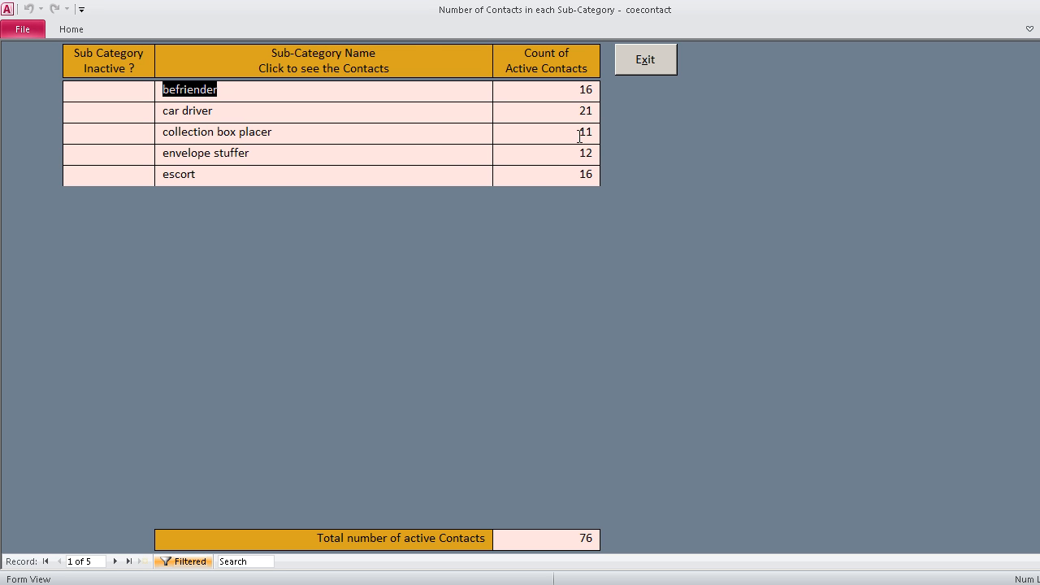
pyautogui.click(632, 64)
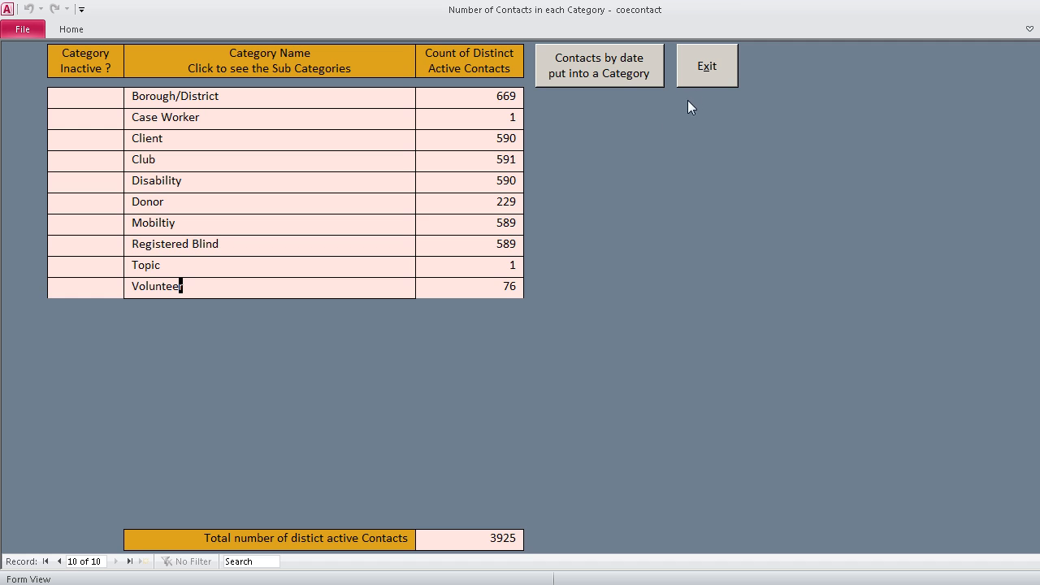
pyautogui.click(704, 73)
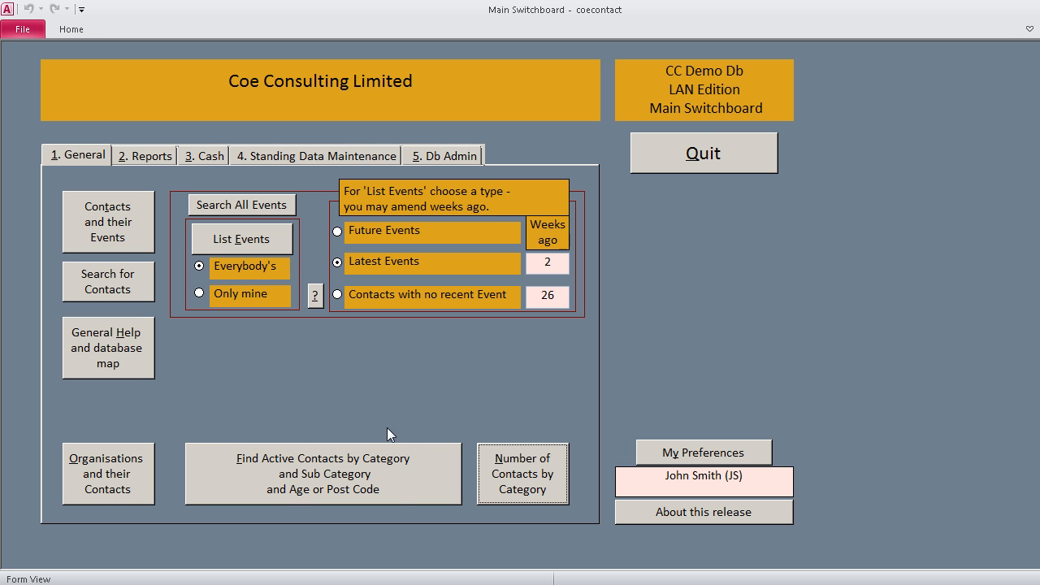
# Step: Query the active contacts with Cat A set to Volunteer, leaving the sub-category blank
pyautogui.click(401, 481)
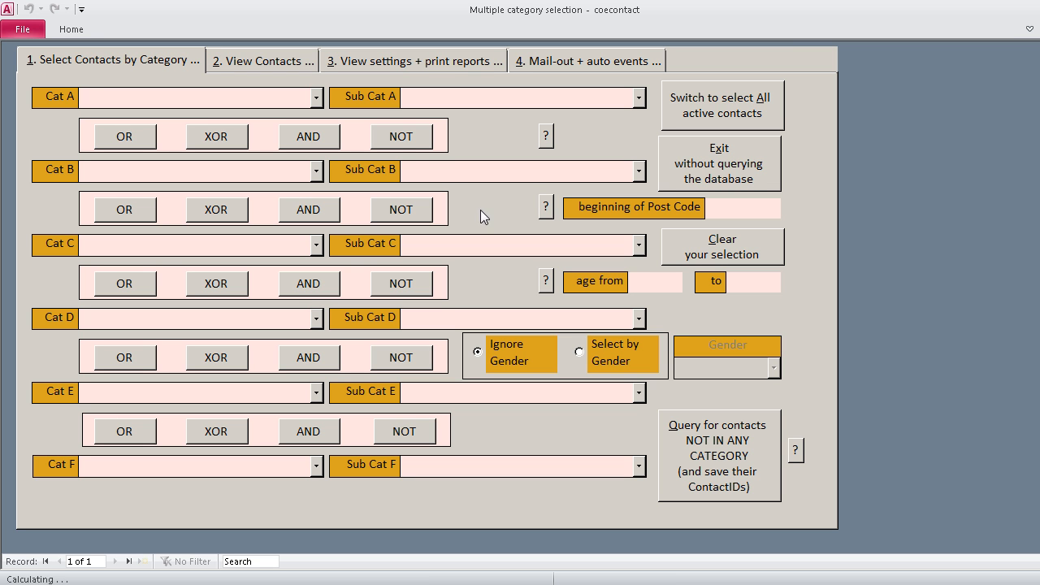
pyautogui.click(318, 97)
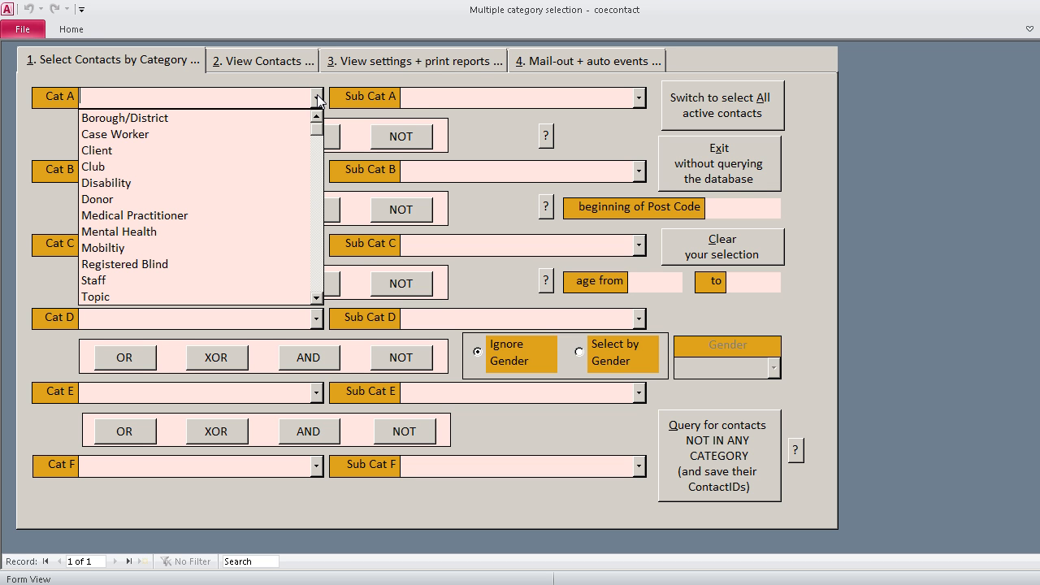
pyautogui.scroll(-1, 273, 154)
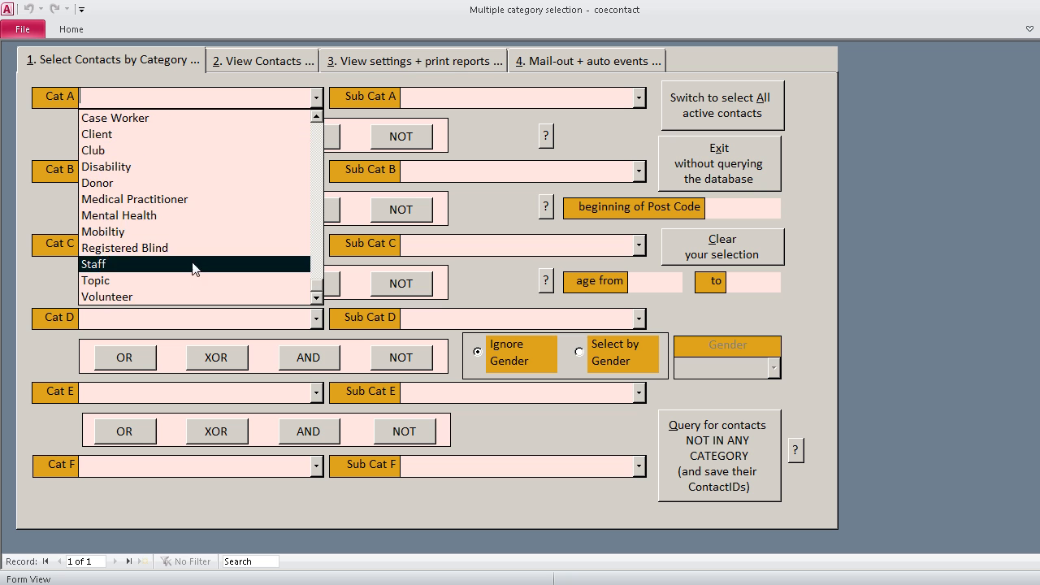
pyautogui.click(181, 297)
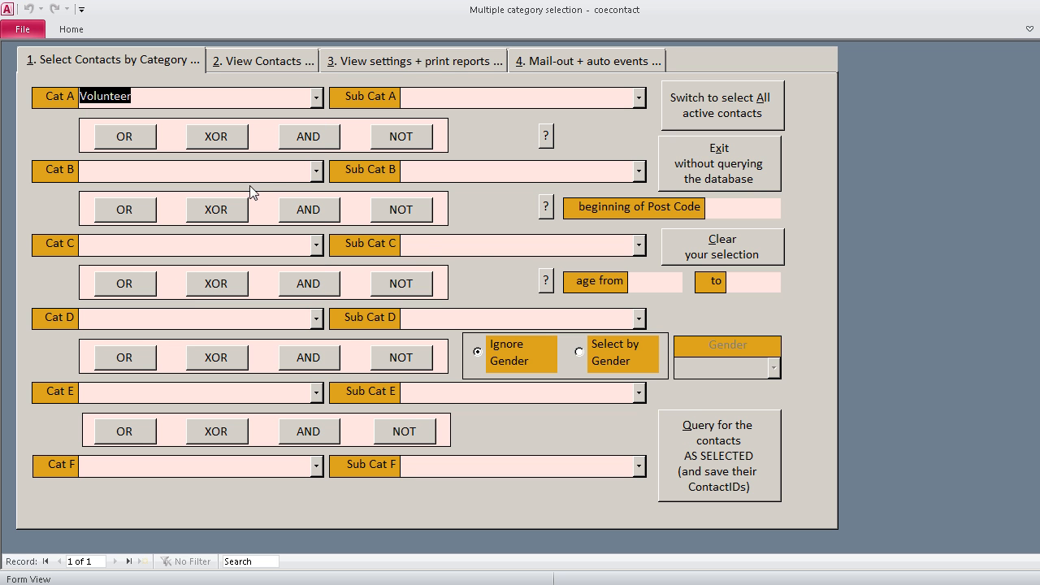
pyautogui.click(738, 460)
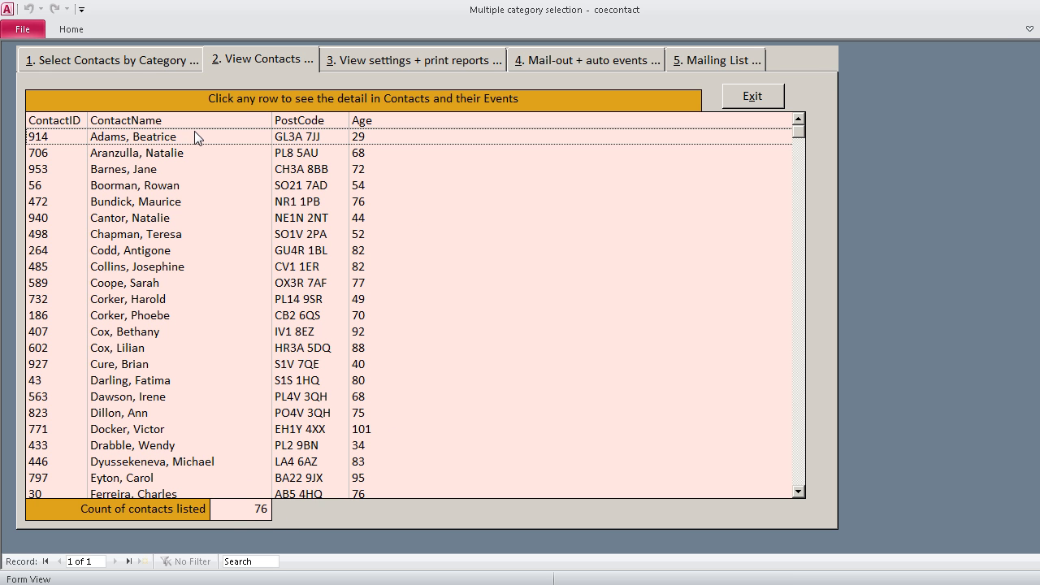
# Step: View the name, address and general notes of the eleventh contact in the volunteer list, and return to the list
pyautogui.click(157, 302)
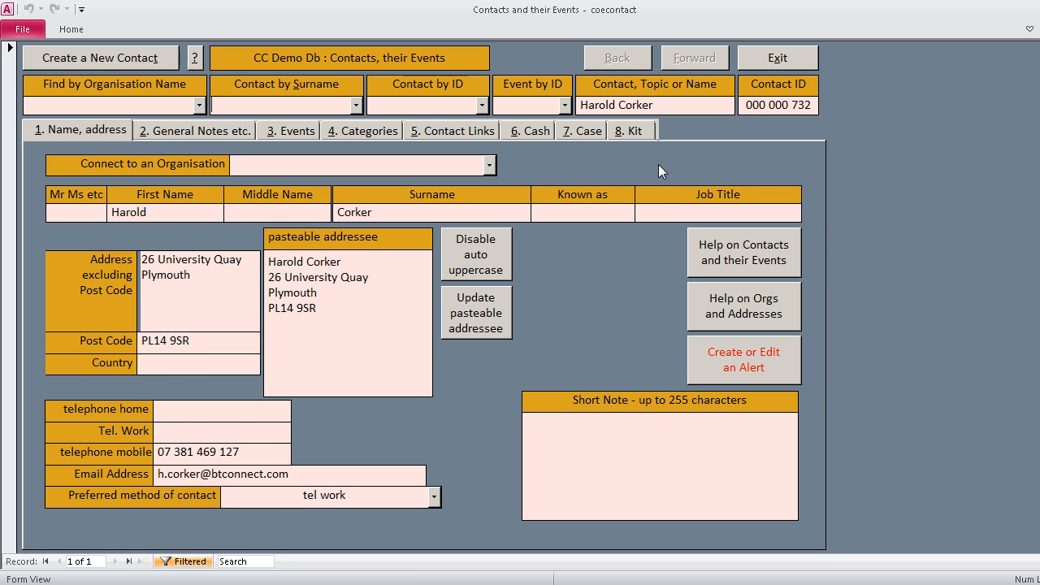
pyautogui.click(200, 133)
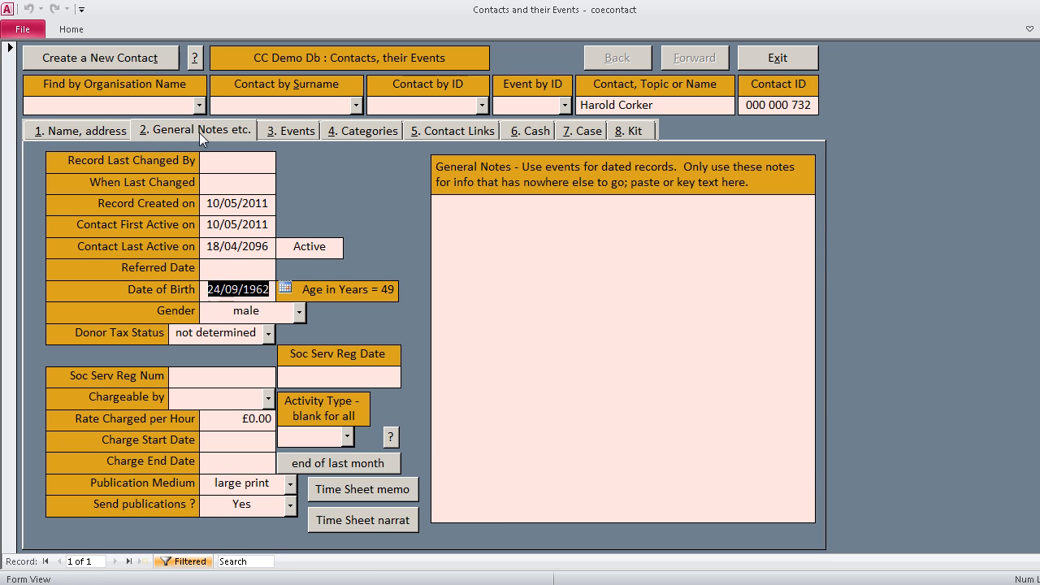
pyautogui.click(104, 132)
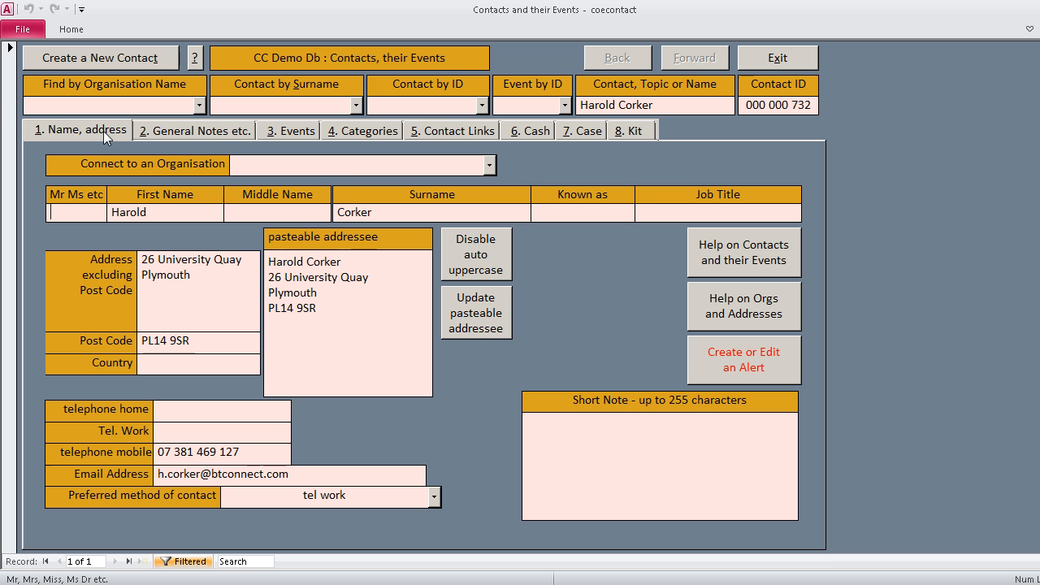
pyautogui.click(784, 64)
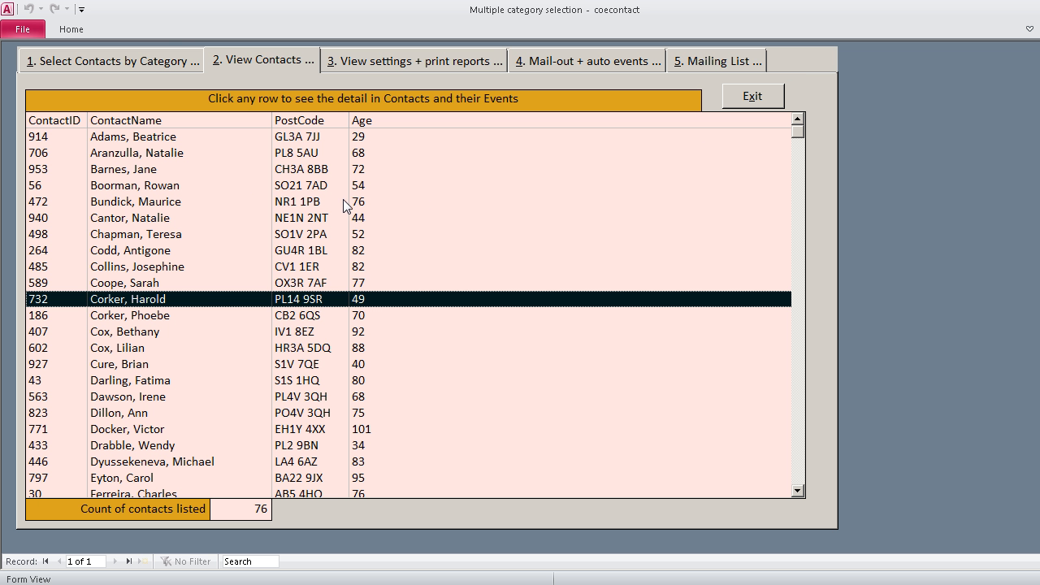
# Step: Narrow the Volunteer selection to the car driver sub-category and query for the matching contacts
pyautogui.click(139, 61)
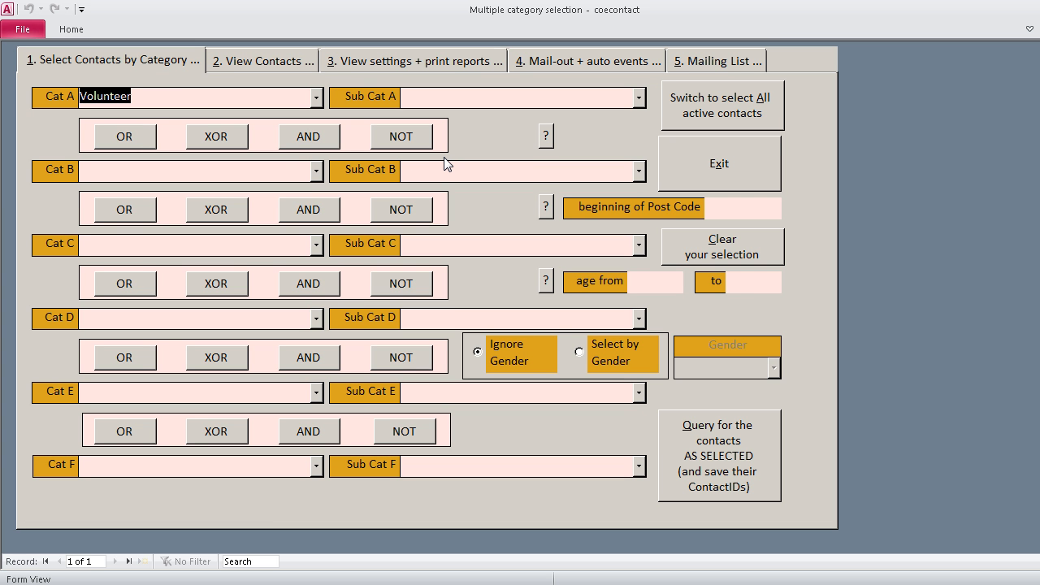
pyautogui.click(639, 99)
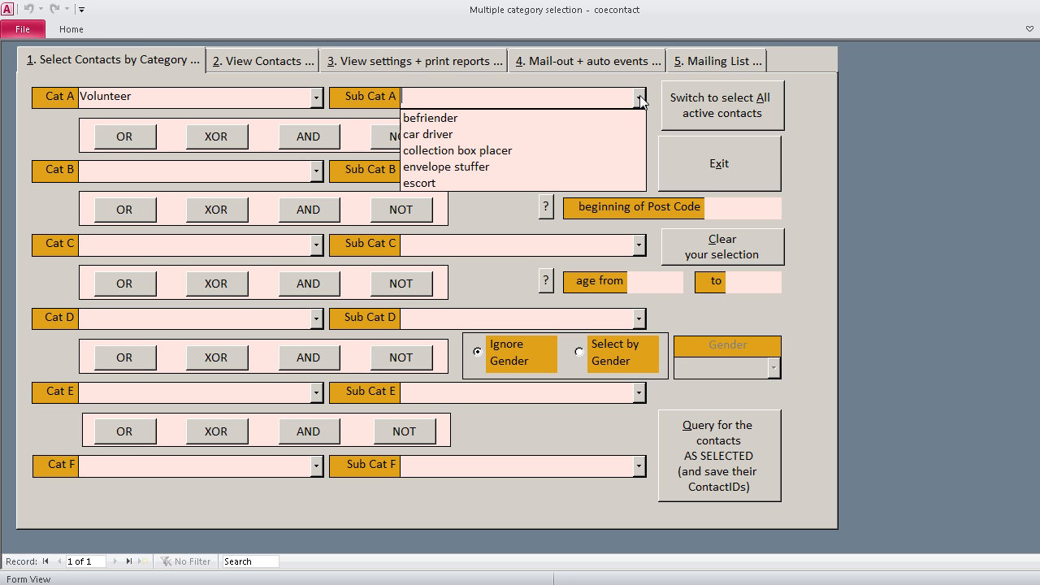
pyautogui.click(483, 135)
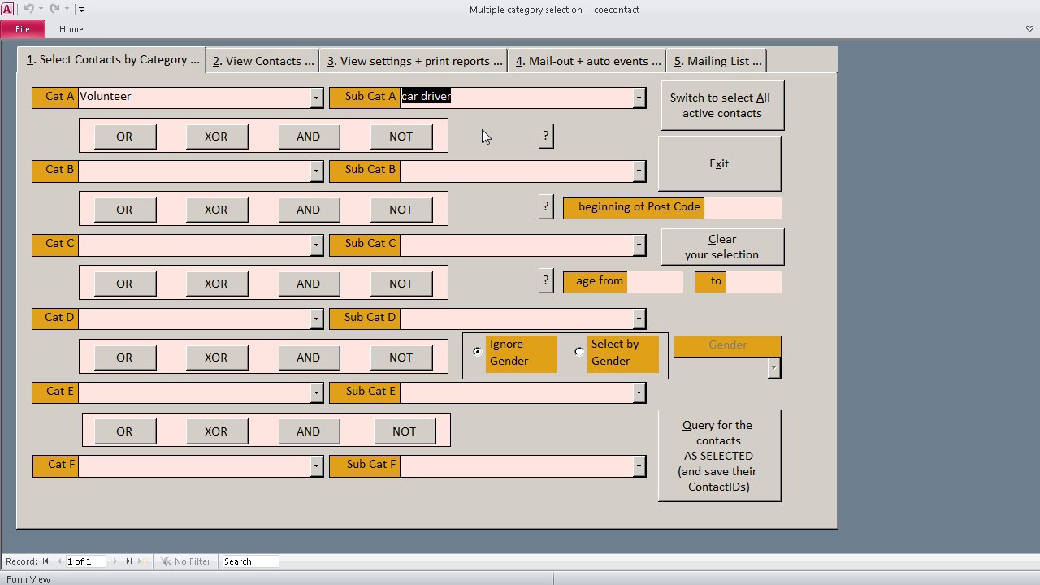
pyautogui.click(726, 445)
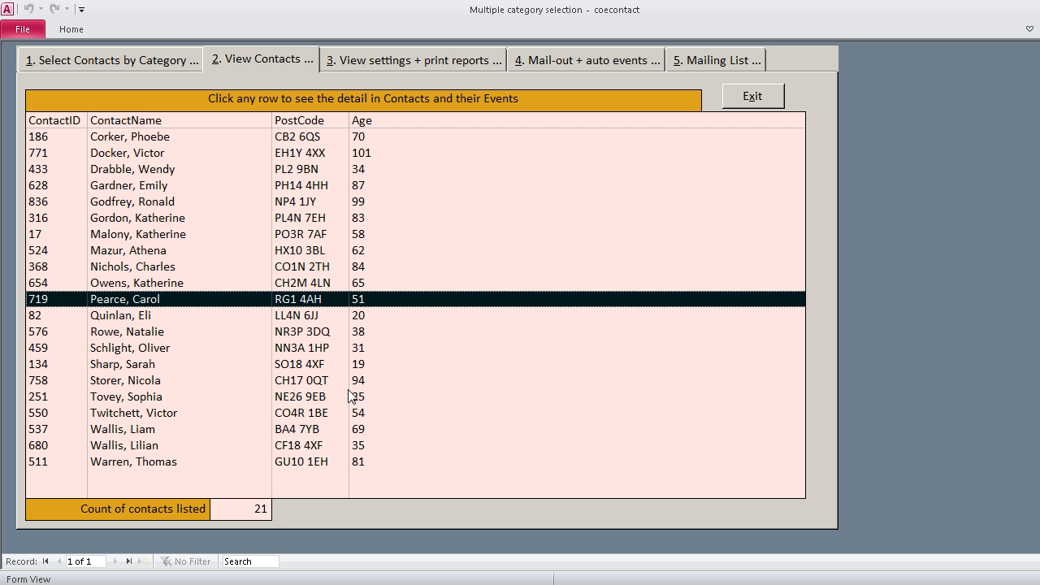
# Step: Add Cat B Borough/District with sub-category Newtown, combine it with the first criterion using AND, and run the query
pyautogui.click(151, 61)
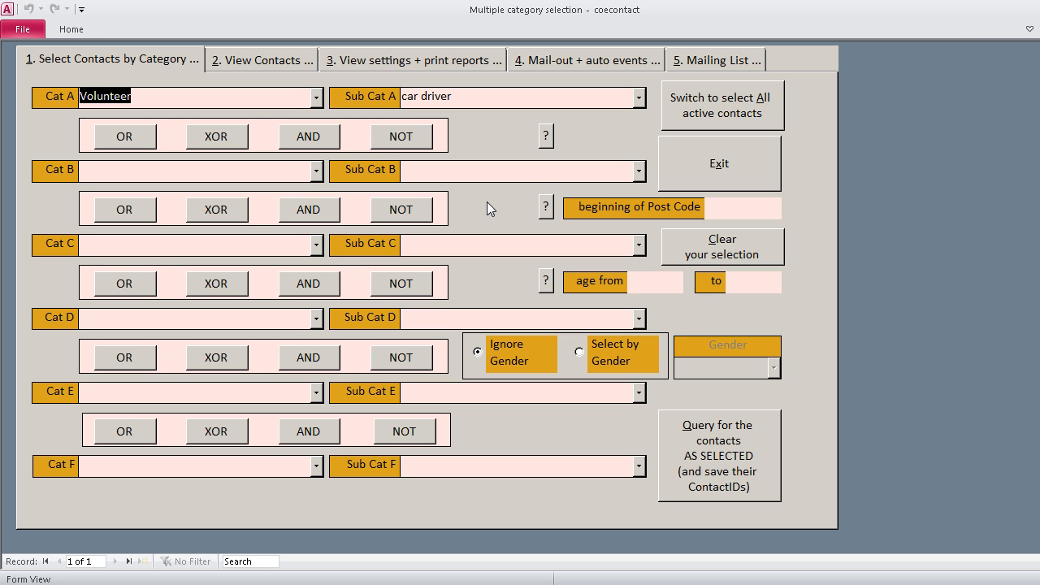
pyautogui.click(317, 167)
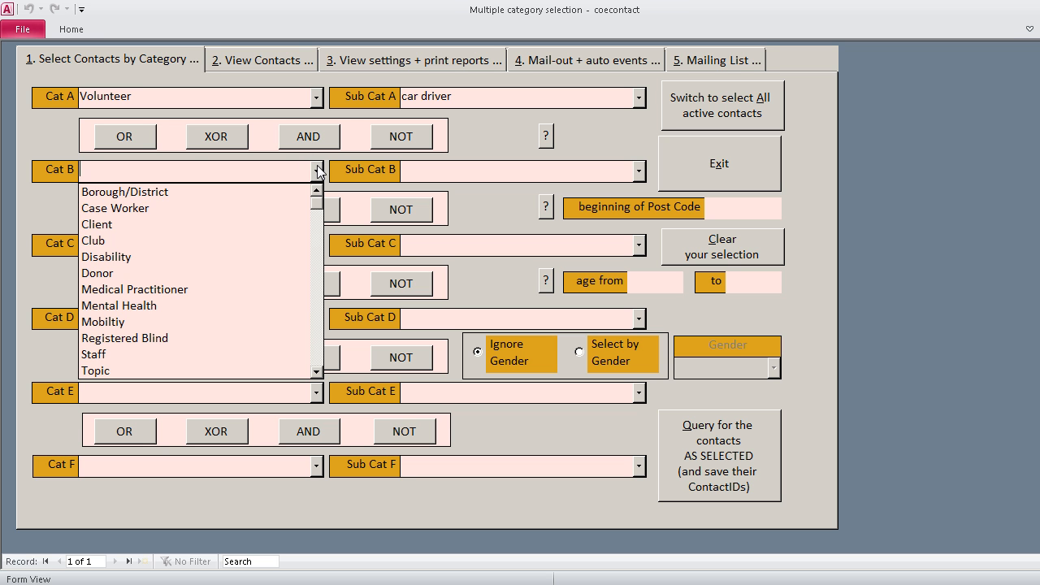
pyautogui.click(179, 194)
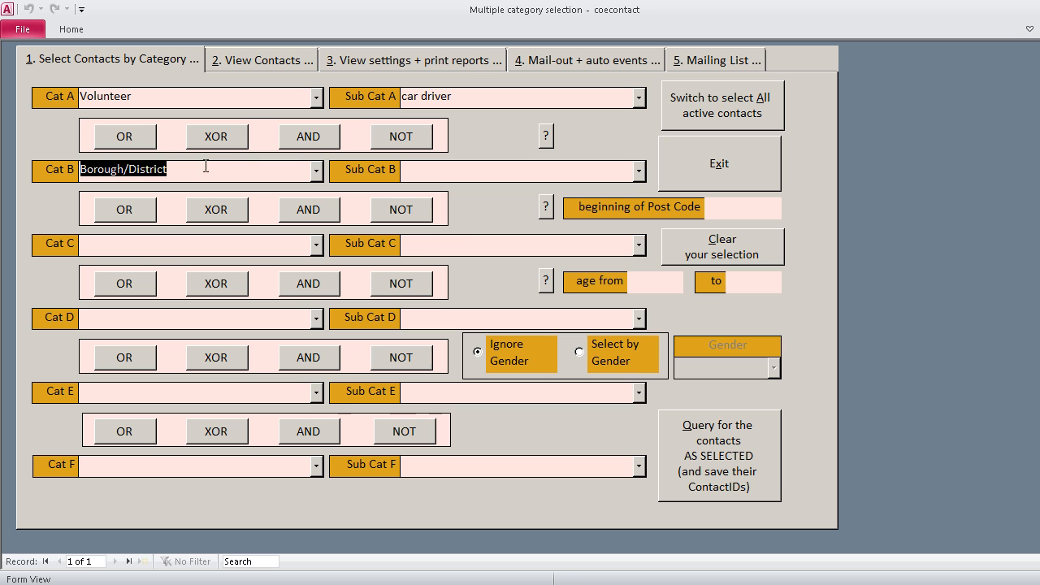
pyautogui.click(640, 171)
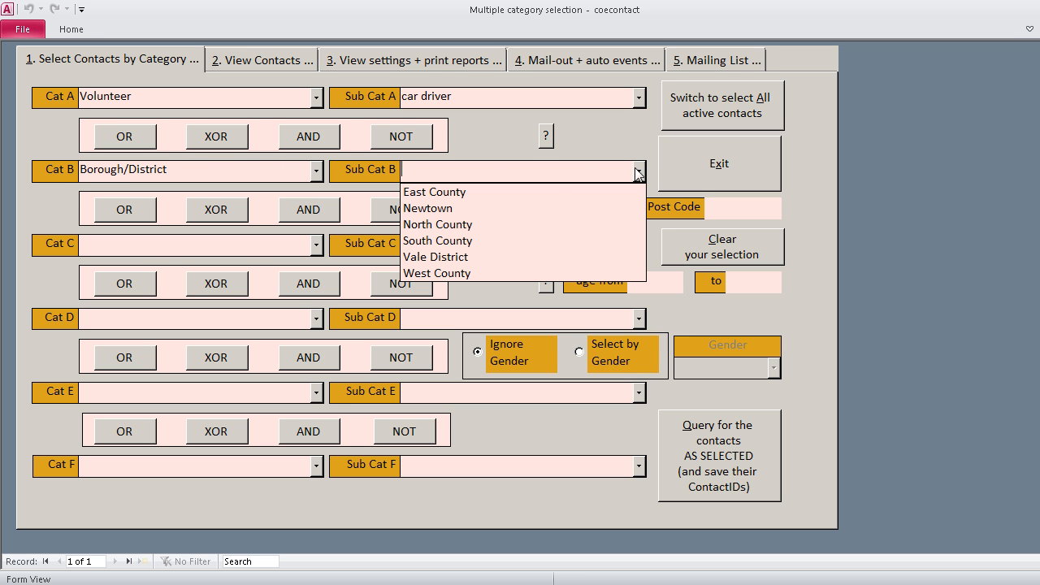
pyautogui.click(468, 209)
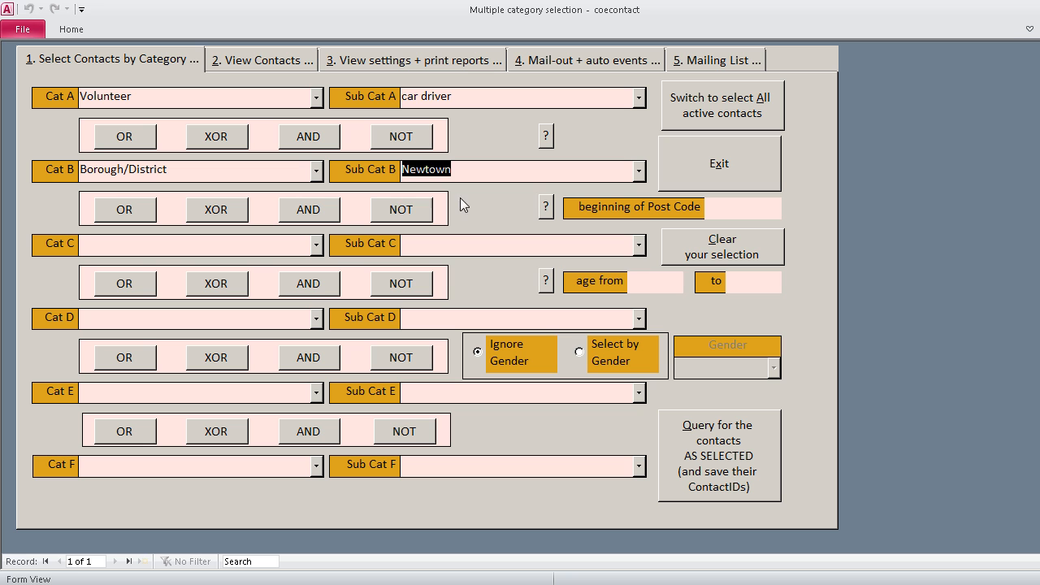
pyautogui.click(326, 138)
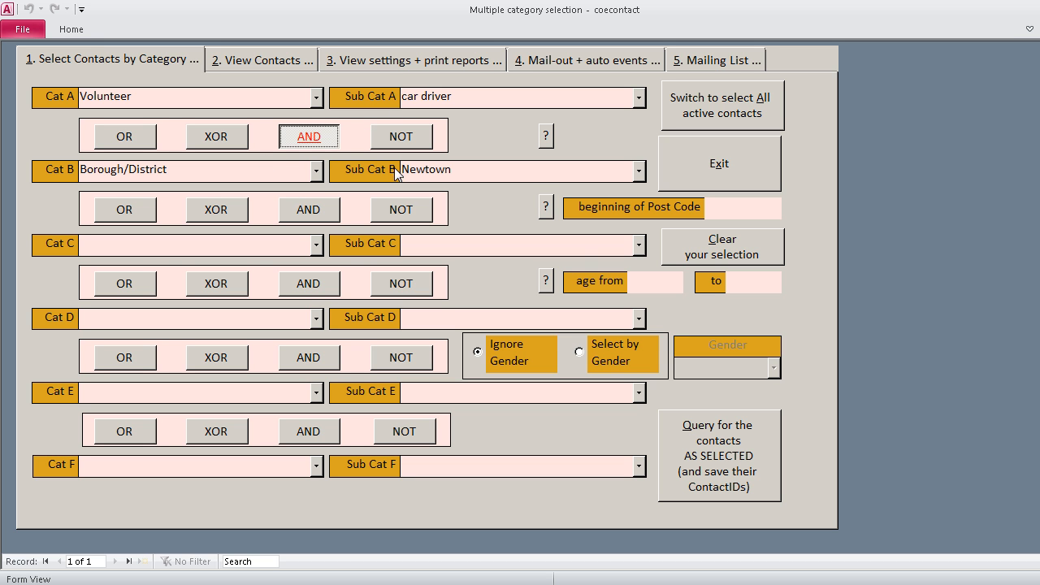
pyautogui.click(727, 437)
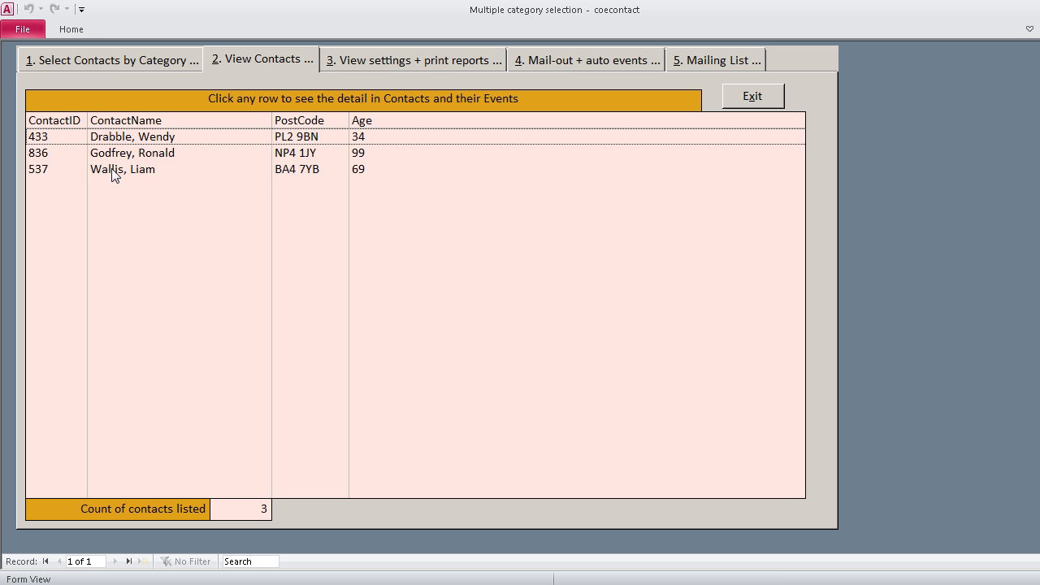
# Step: Check the category assignments in the record of the last listed contact and return to the list
pyautogui.click(158, 168)
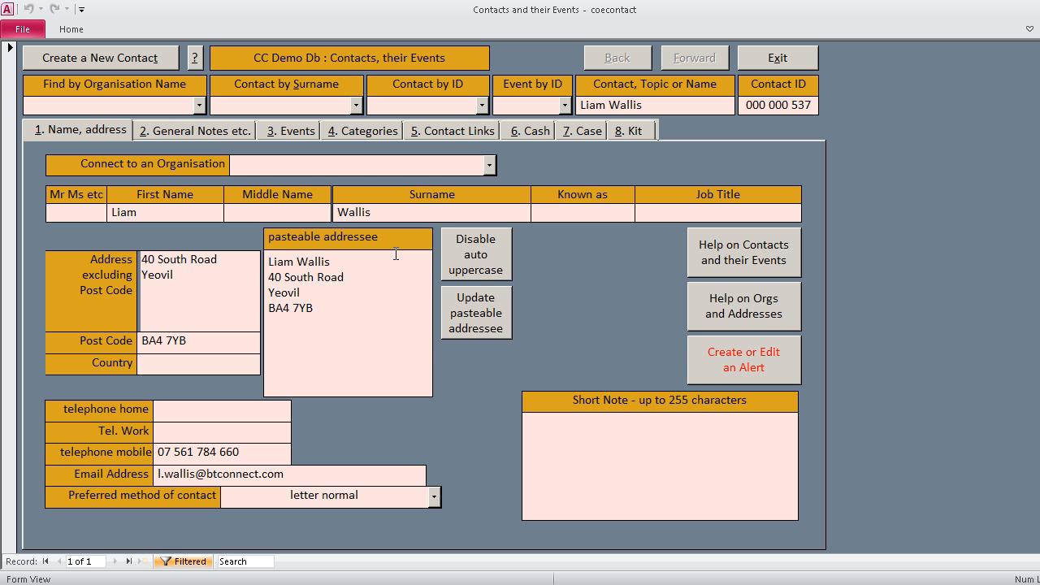
pyautogui.click(224, 130)
pyautogui.click(369, 131)
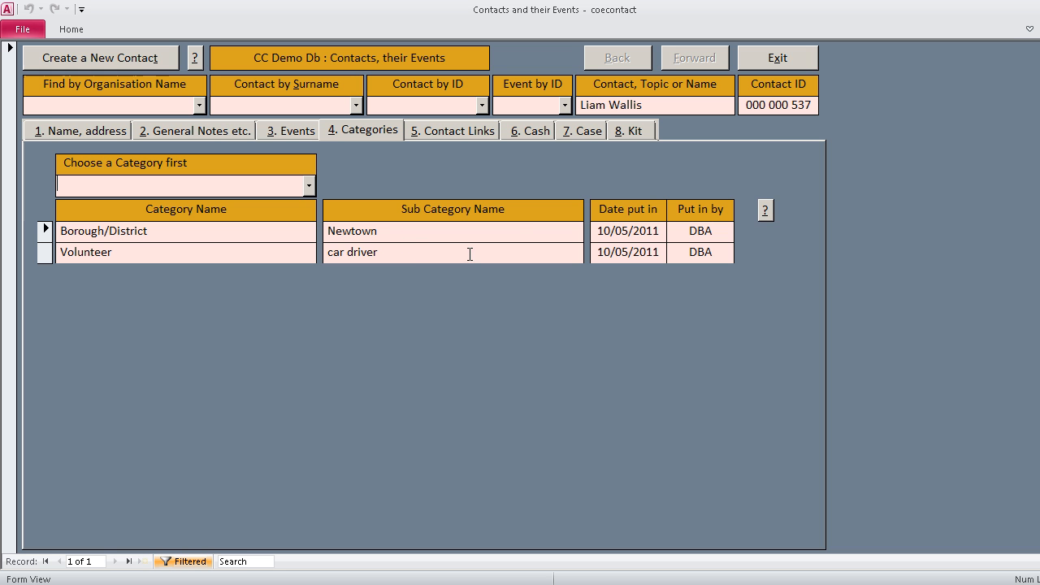
pyautogui.click(772, 65)
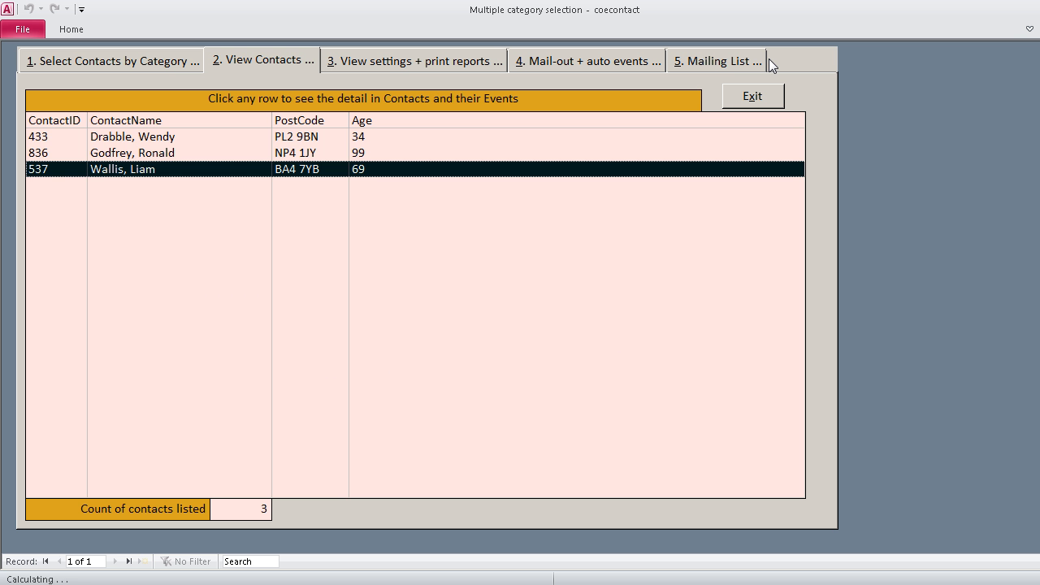
# Step: Clear the previous category selection and query for all active contacts in the Client category
pyautogui.click(158, 62)
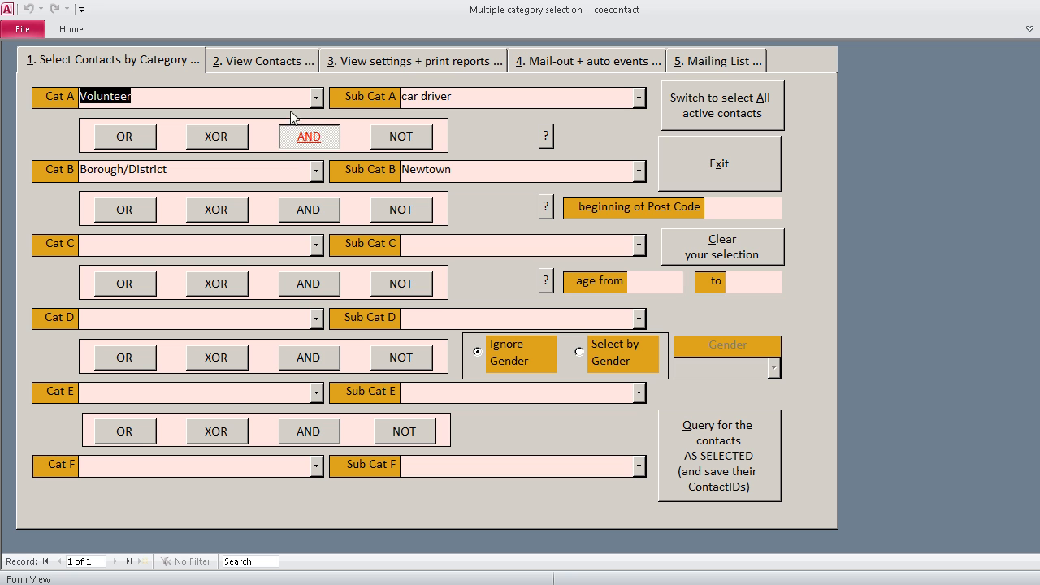
pyautogui.click(731, 244)
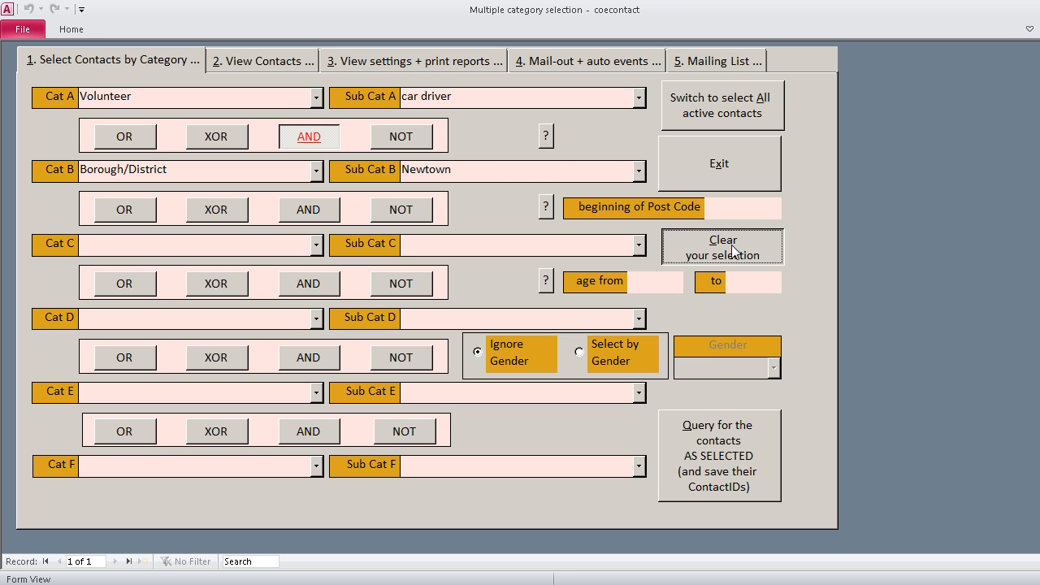
pyautogui.click(321, 97)
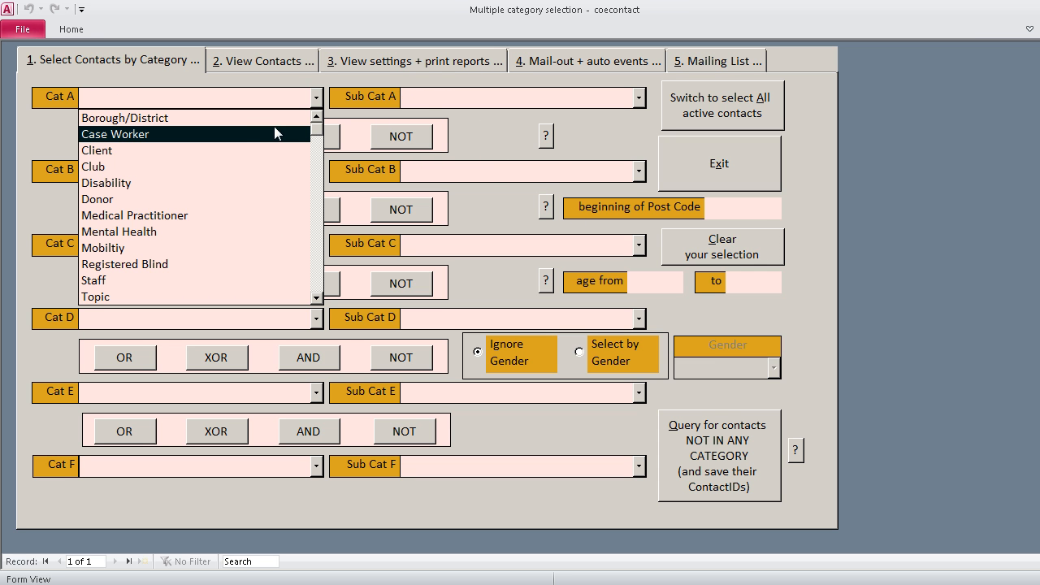
pyautogui.click(226, 151)
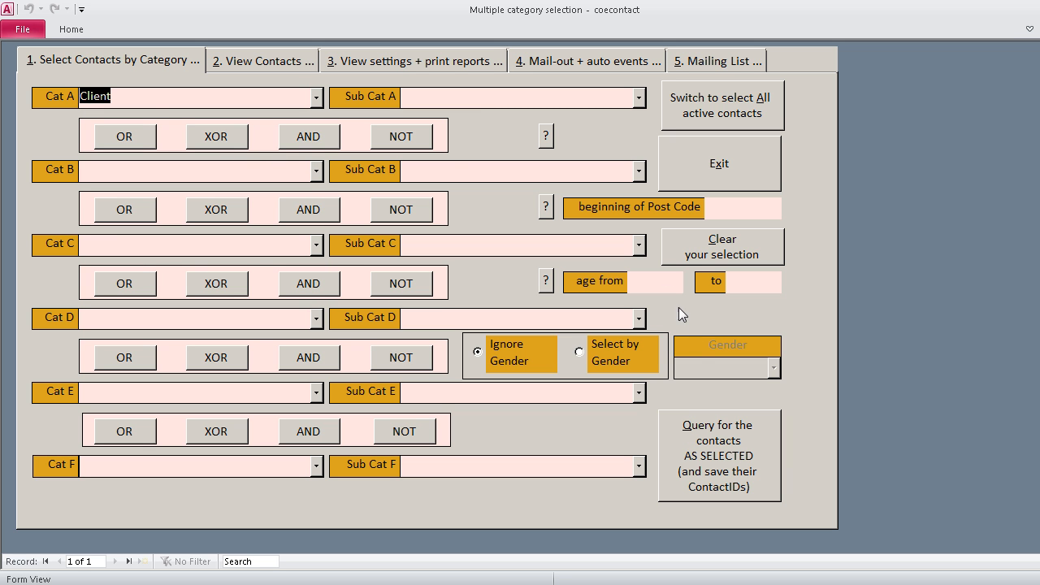
pyautogui.click(728, 433)
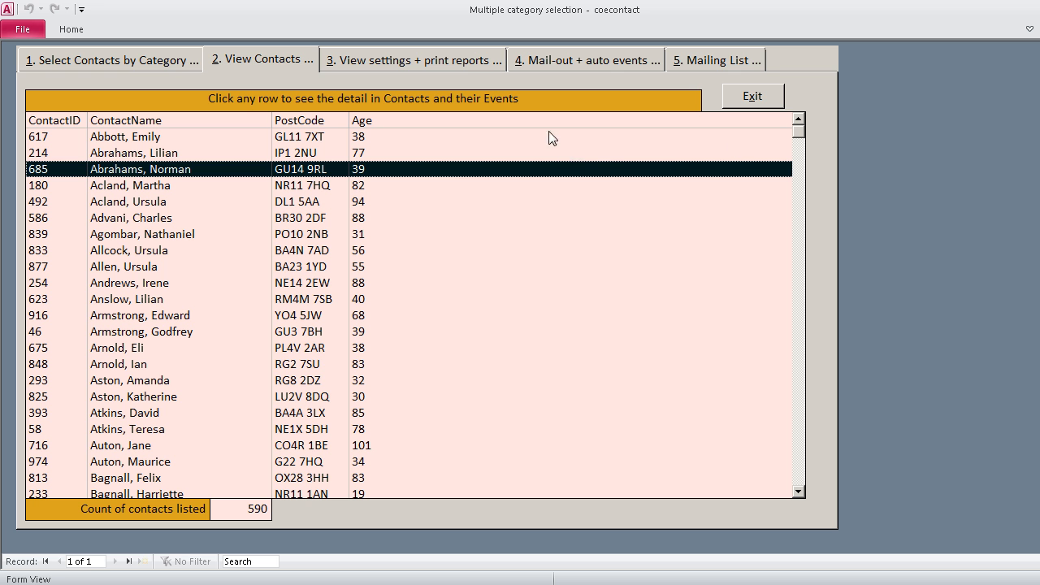
pyautogui.click(596, 65)
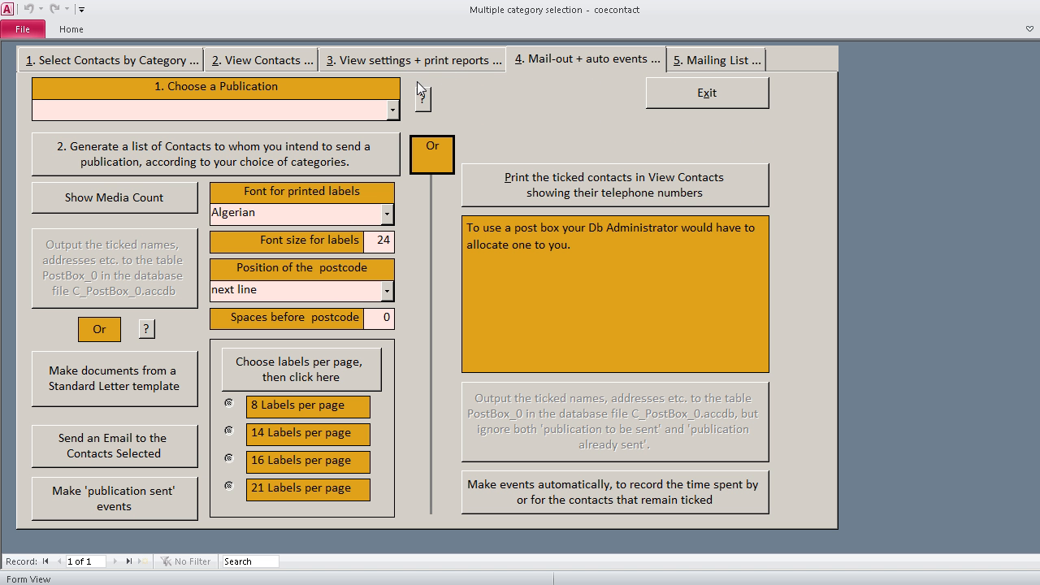
pyautogui.click(393, 109)
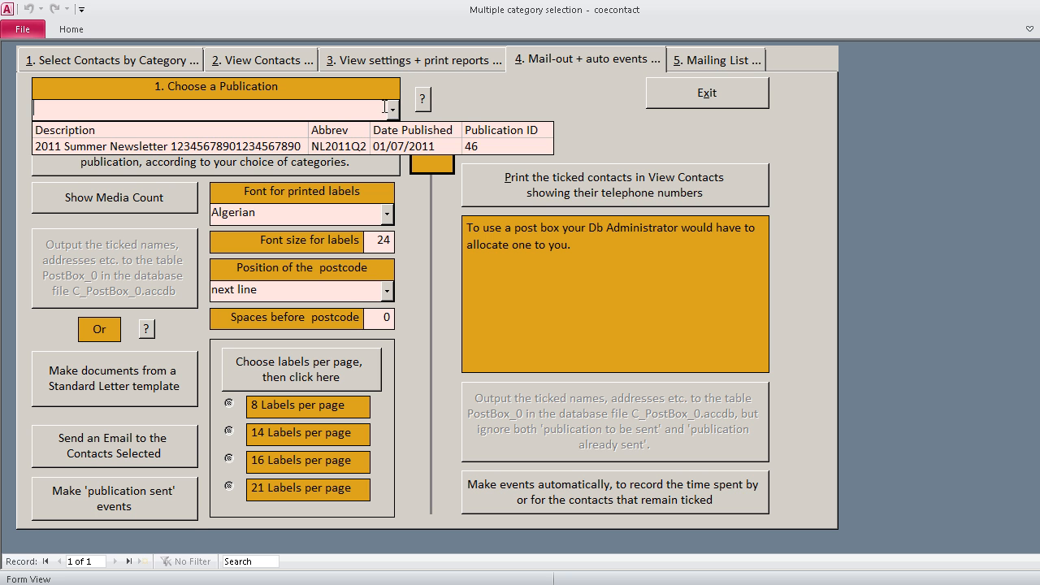
pyautogui.click(276, 147)
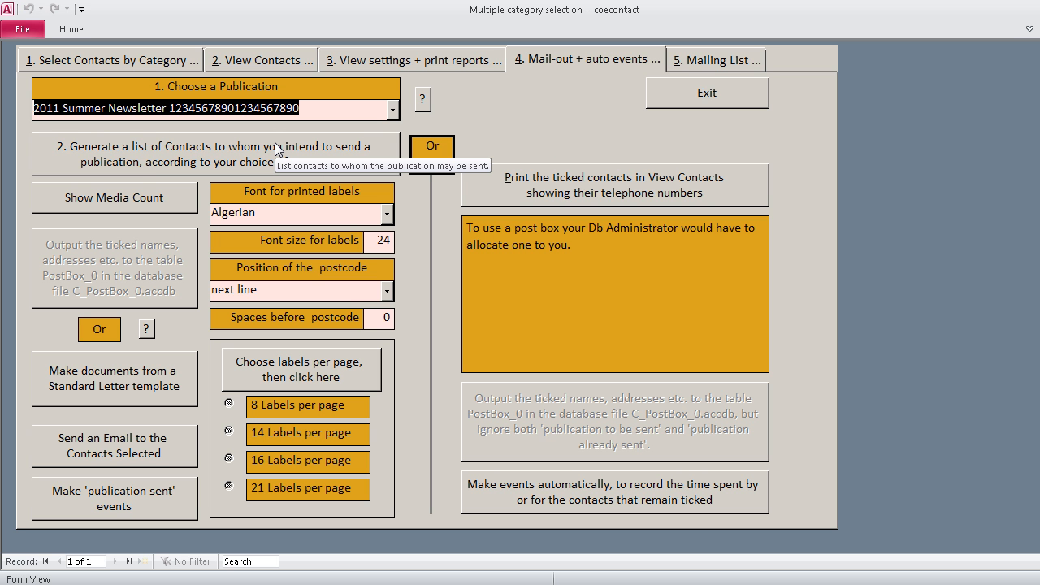
pyautogui.click(252, 150)
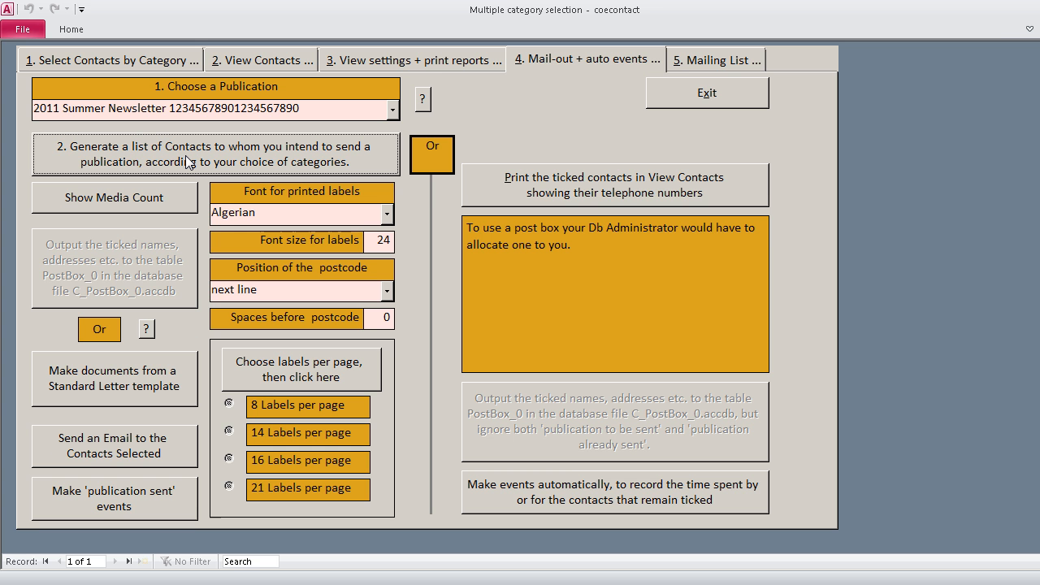
pyautogui.click(740, 62)
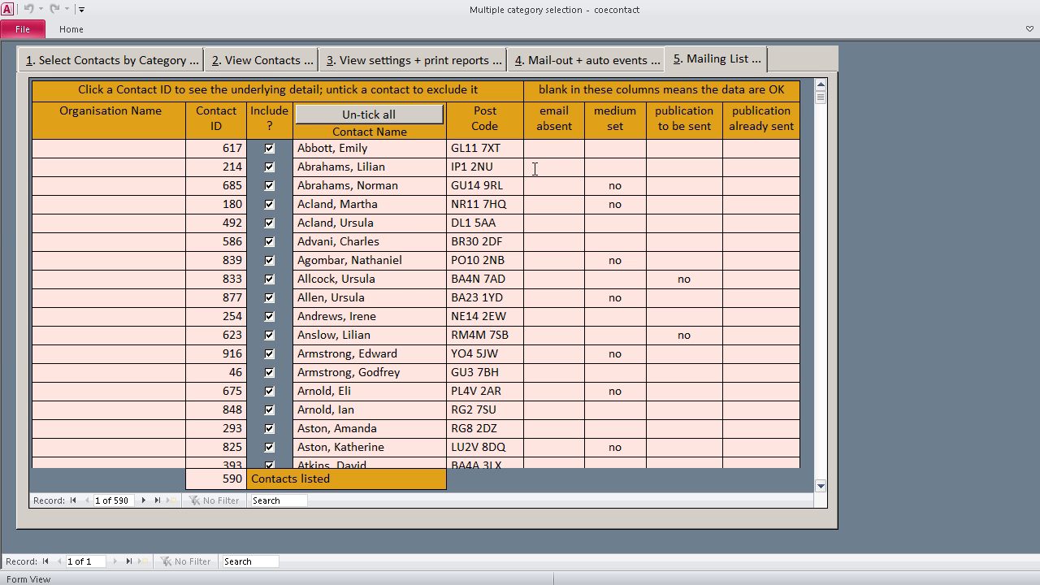
pyautogui.click(597, 60)
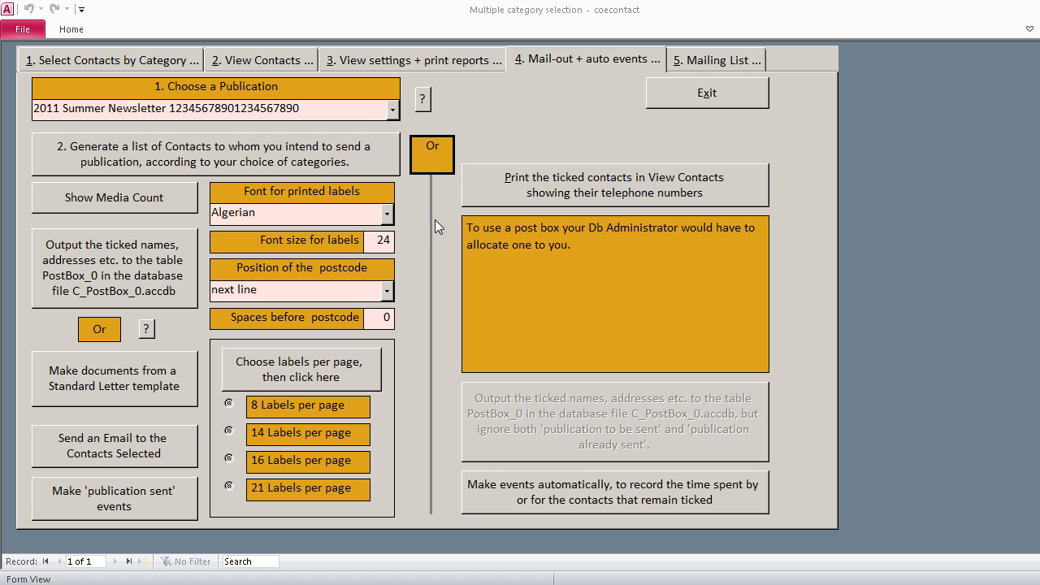
pyautogui.click(170, 62)
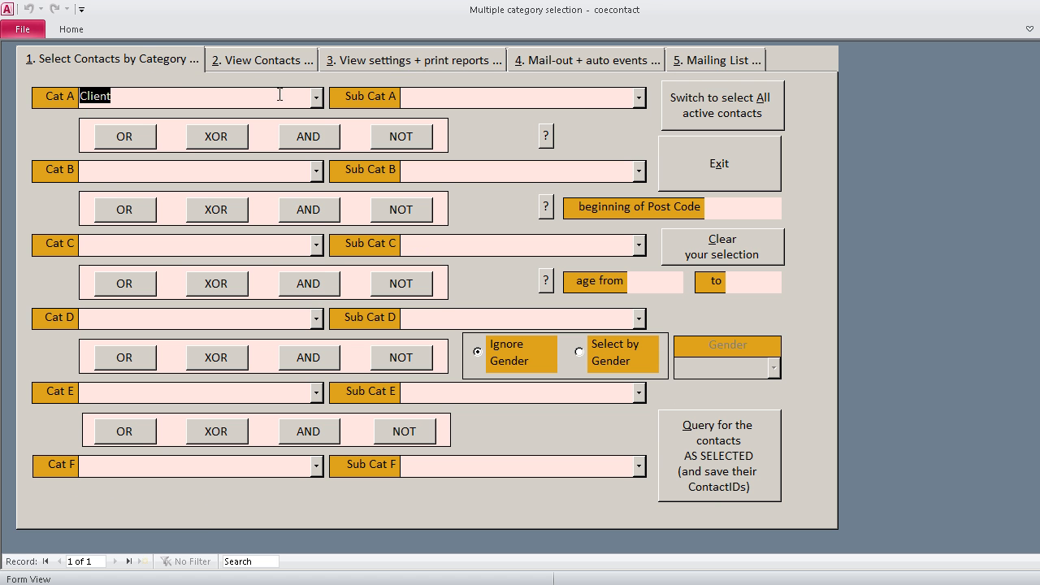
pyautogui.click(316, 98)
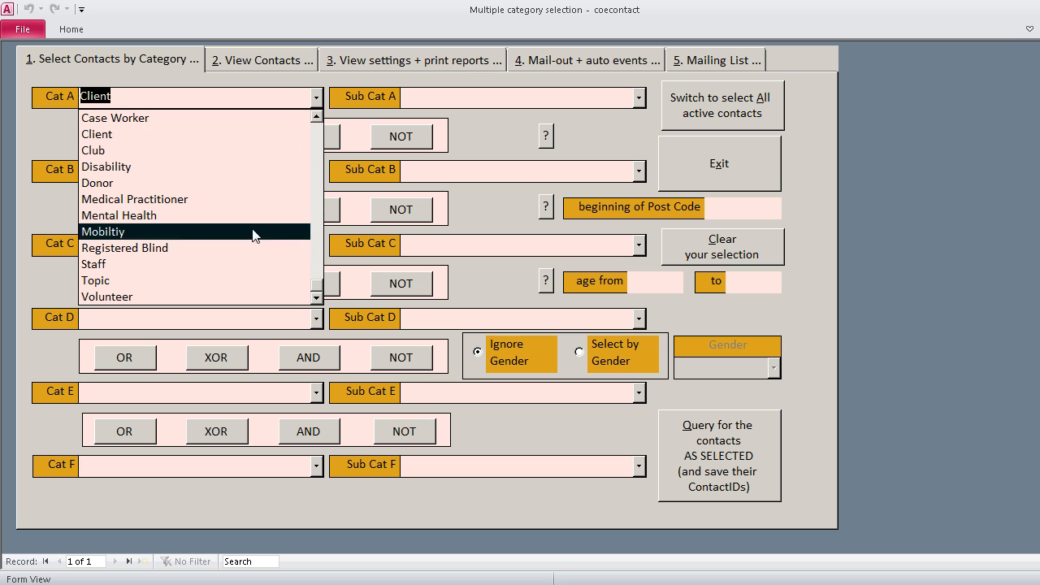
pyautogui.click(659, 90)
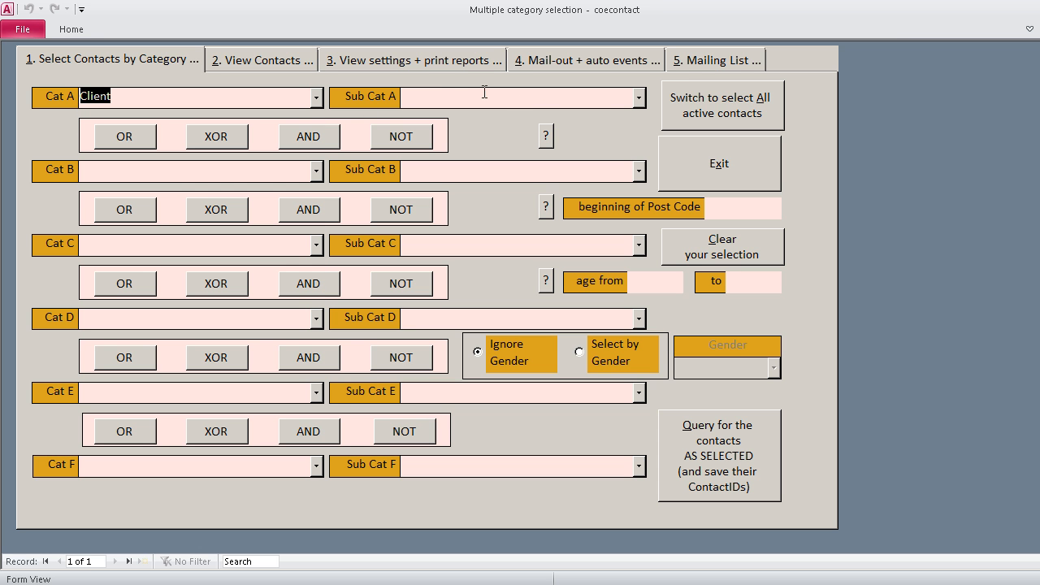
pyautogui.click(565, 59)
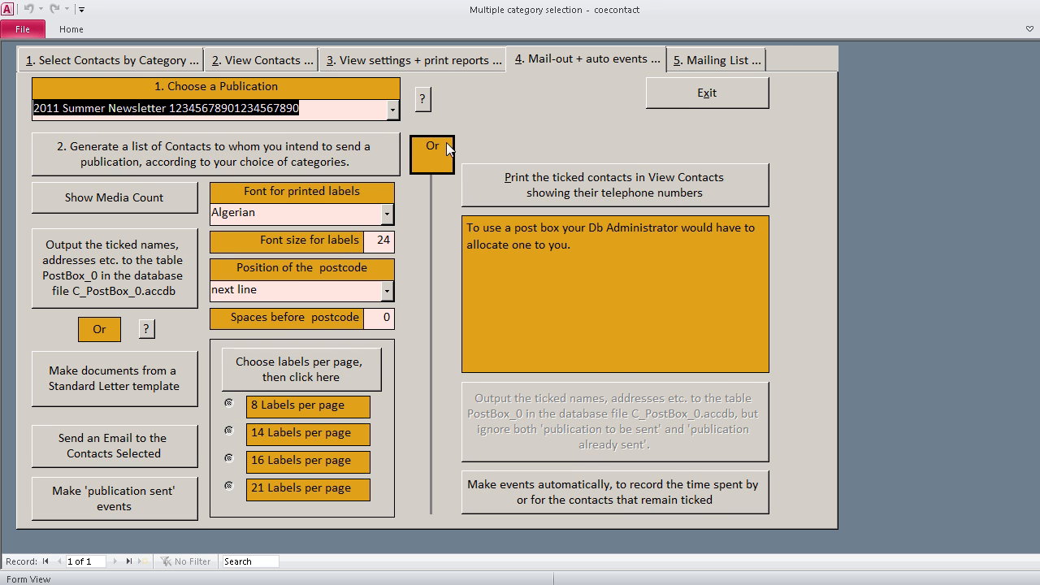
pyautogui.click(430, 67)
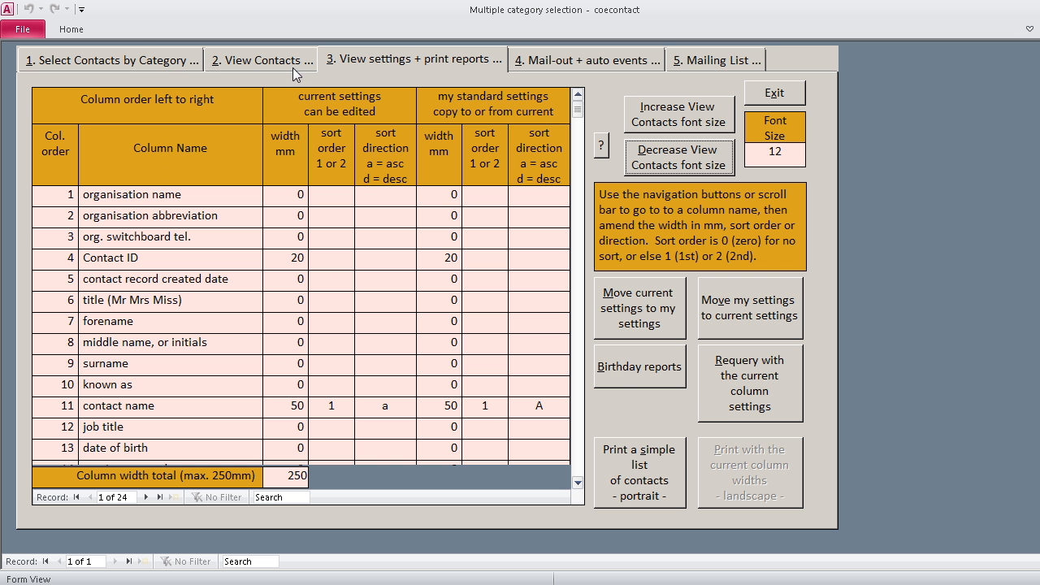
pyautogui.click(137, 57)
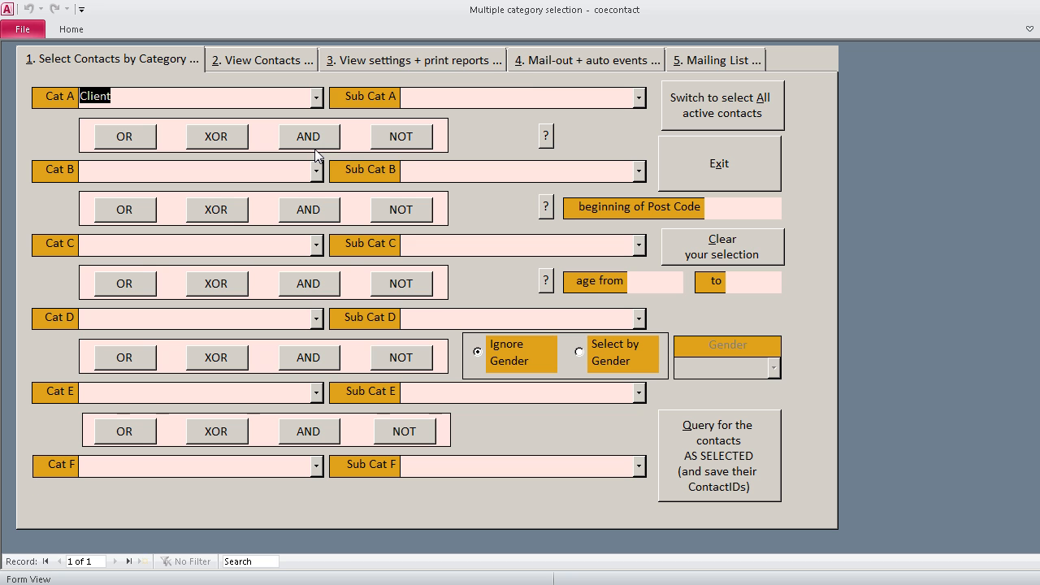